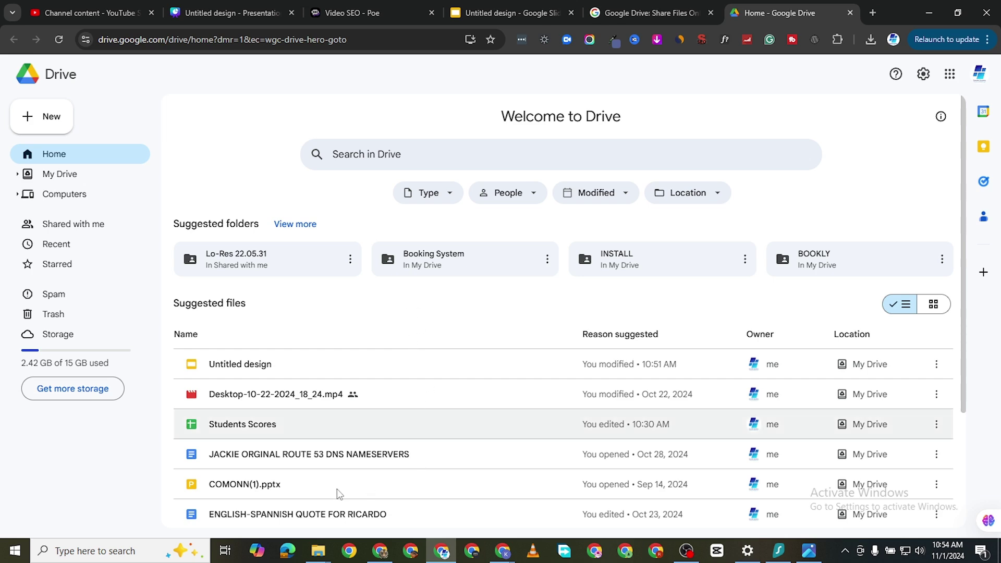
# Look through the 15 logo images in Downloads\Logos, then go back to Downloads
pyautogui.moveTo(318, 551)
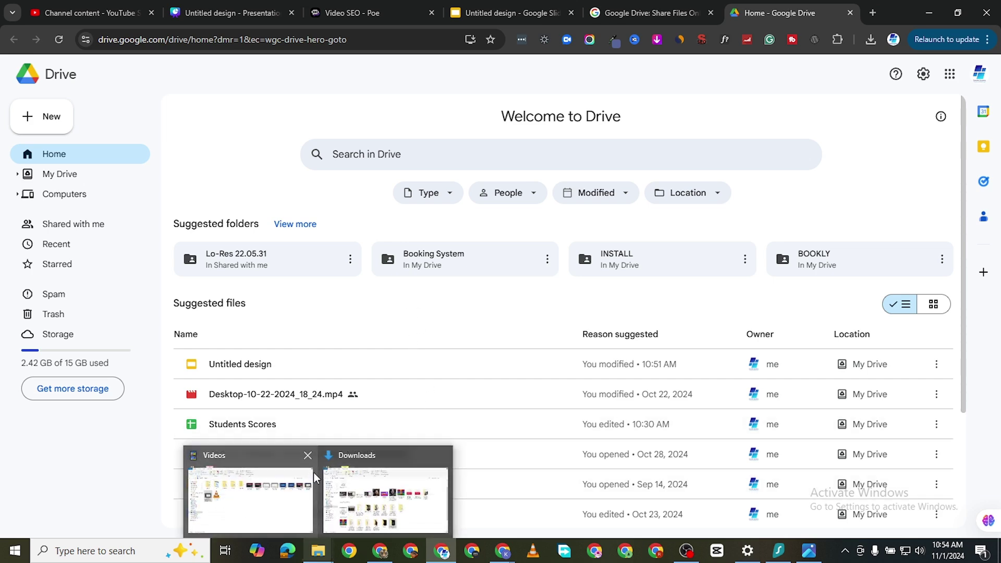
pyautogui.click(352, 484)
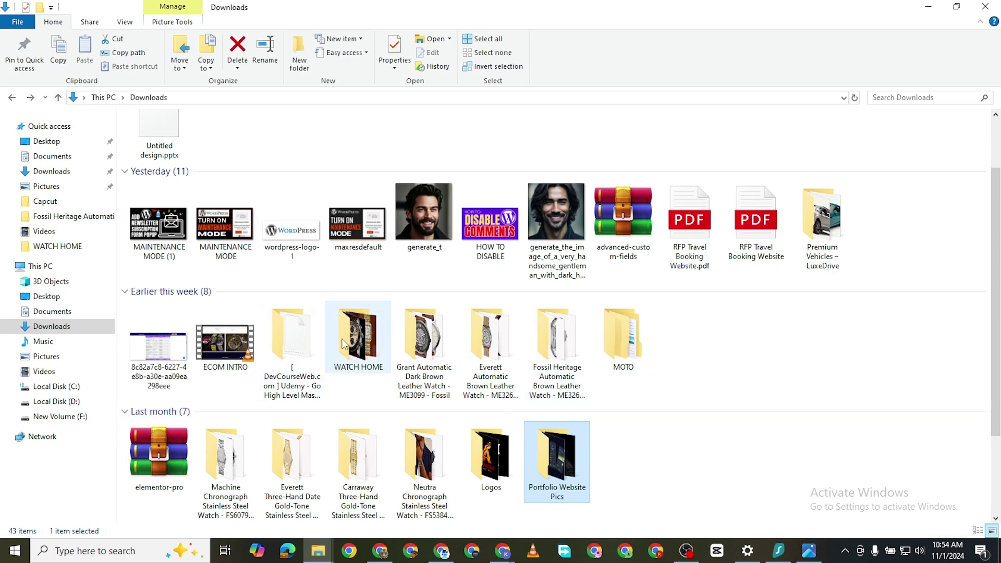
pyautogui.scroll(-3, 547, 412)
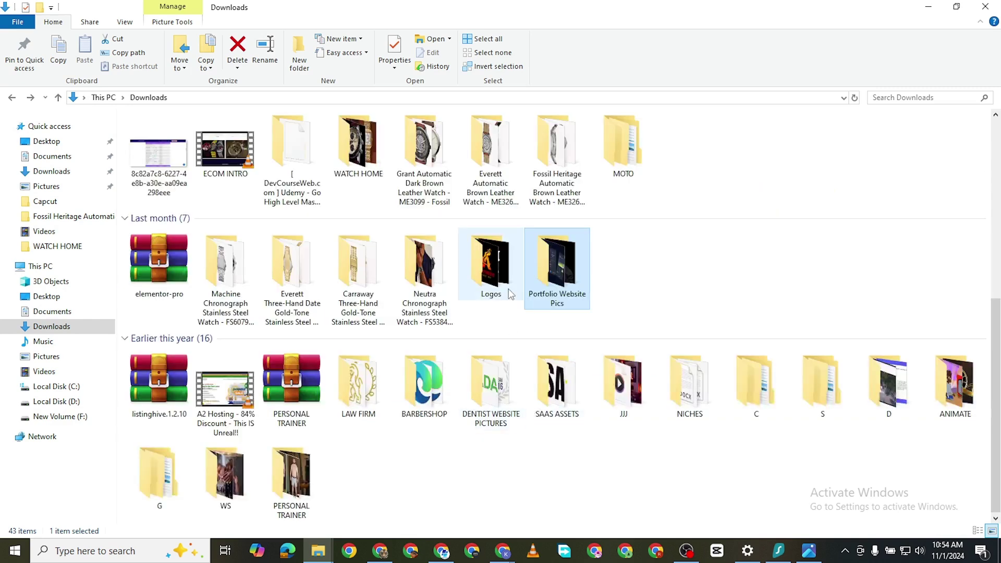
pyautogui.doubleClick(492, 267)
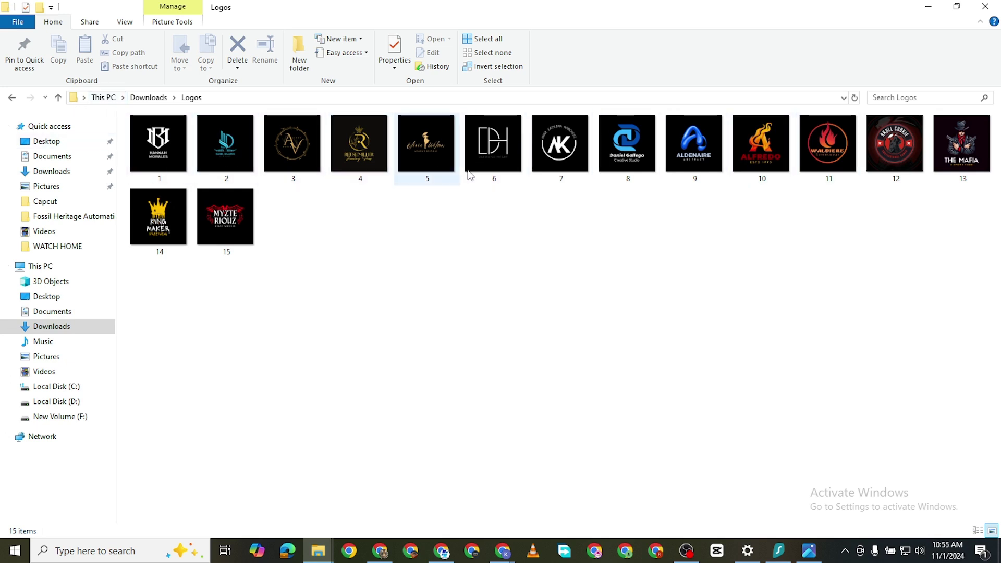
pyautogui.click(11, 98)
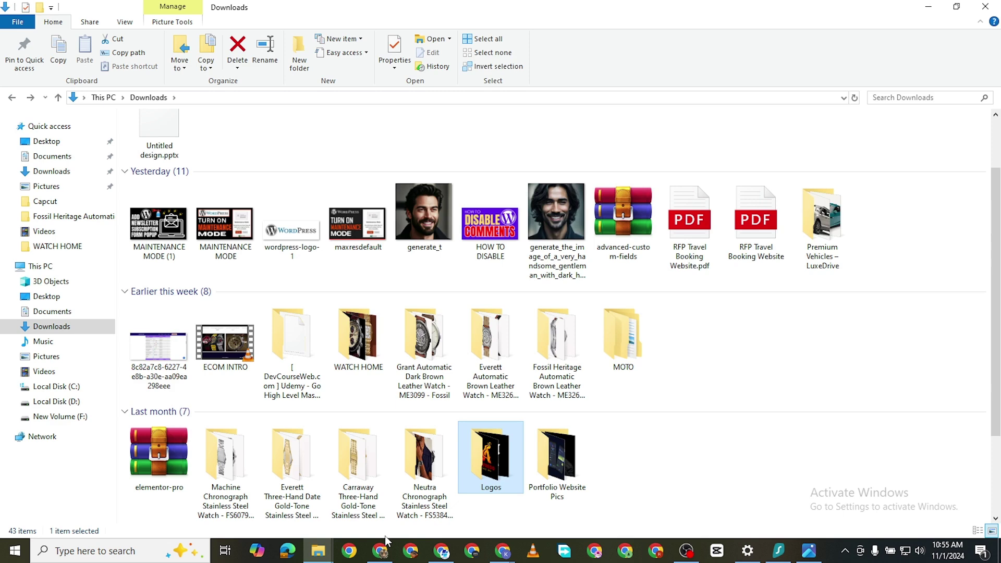
# Bring Chrome forward and close the Google Drive product-info tab, keeping the Drive home tab
pyautogui.click(441, 551)
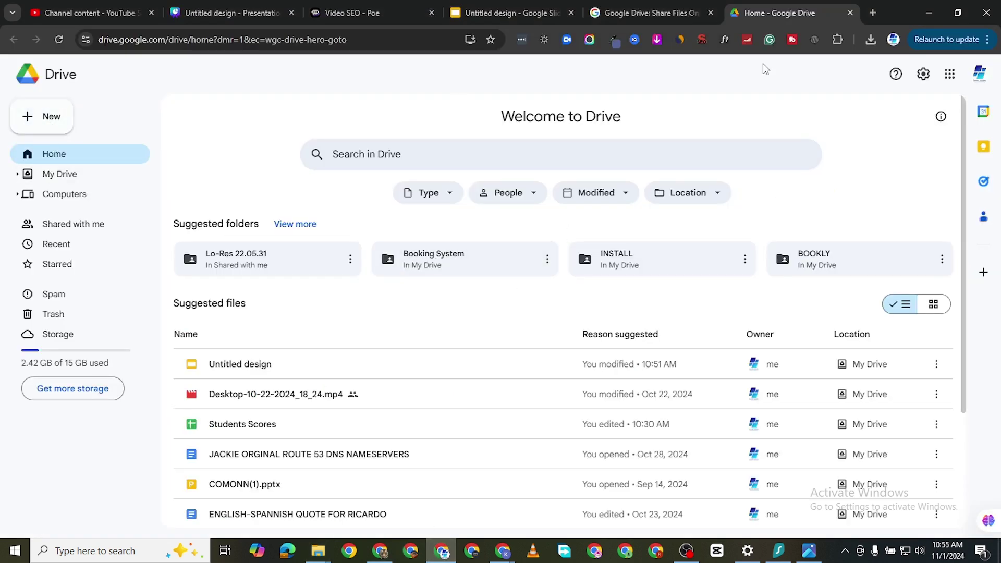
pyautogui.click(649, 12)
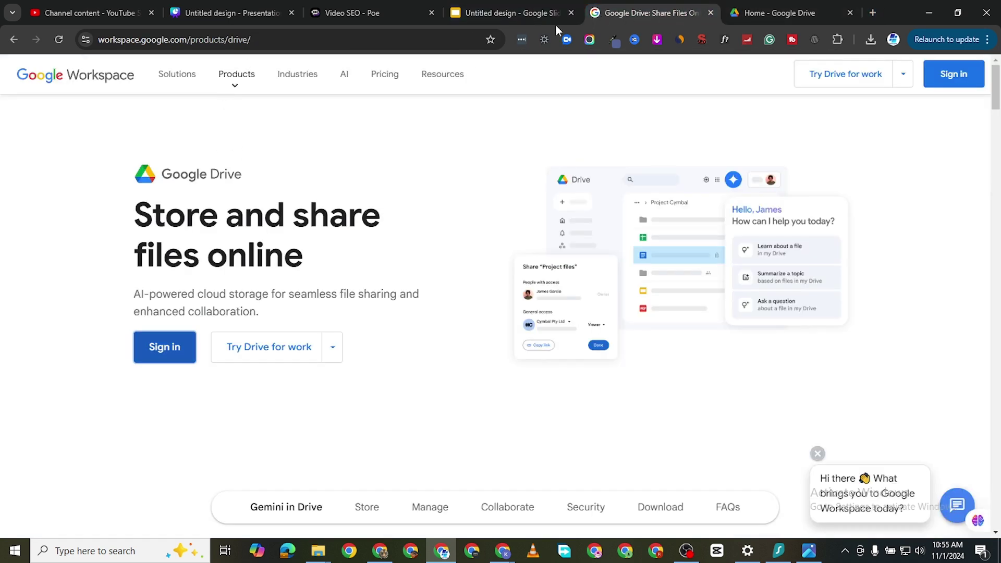
pyautogui.click(14, 39)
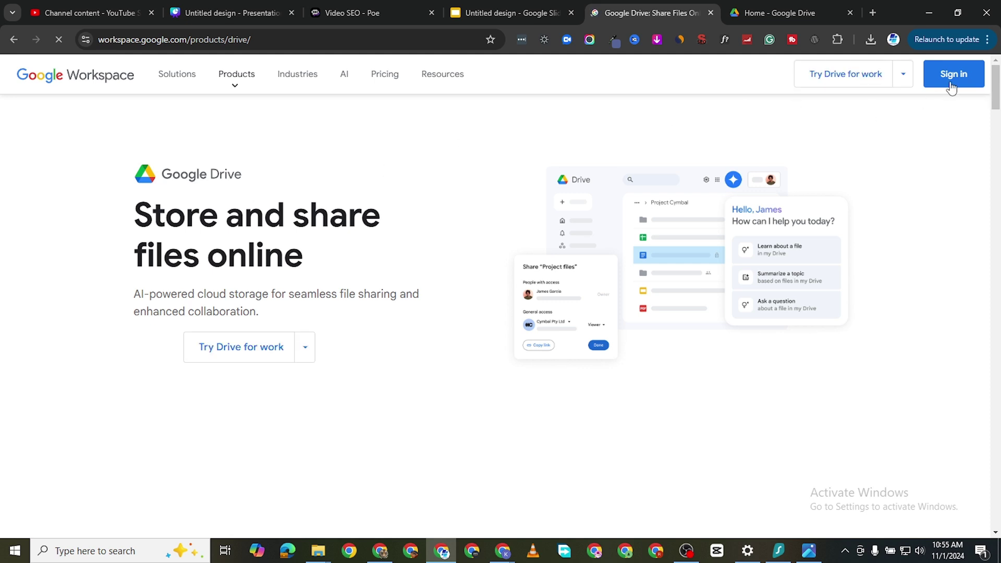
pyautogui.click(792, 20)
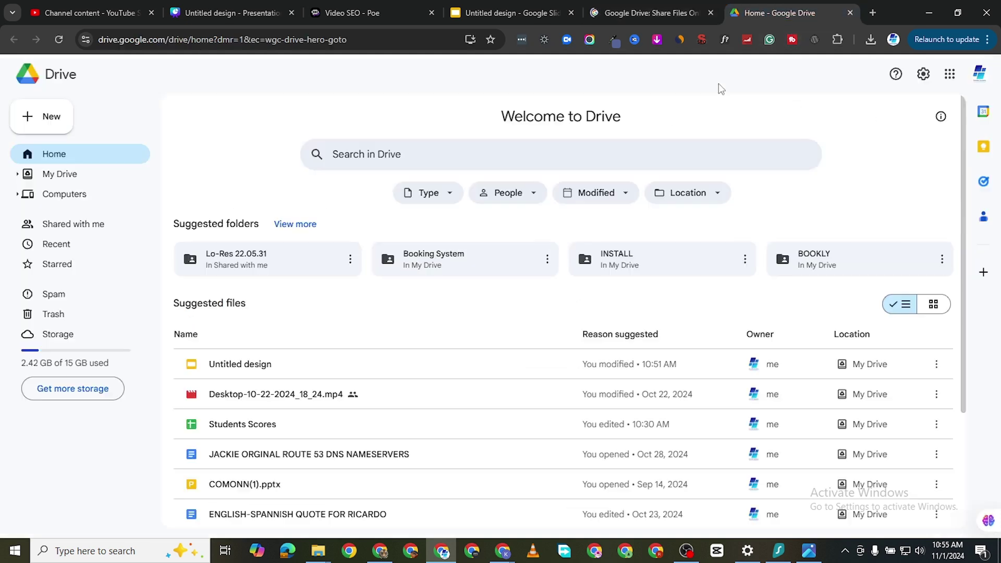
pyautogui.click(711, 13)
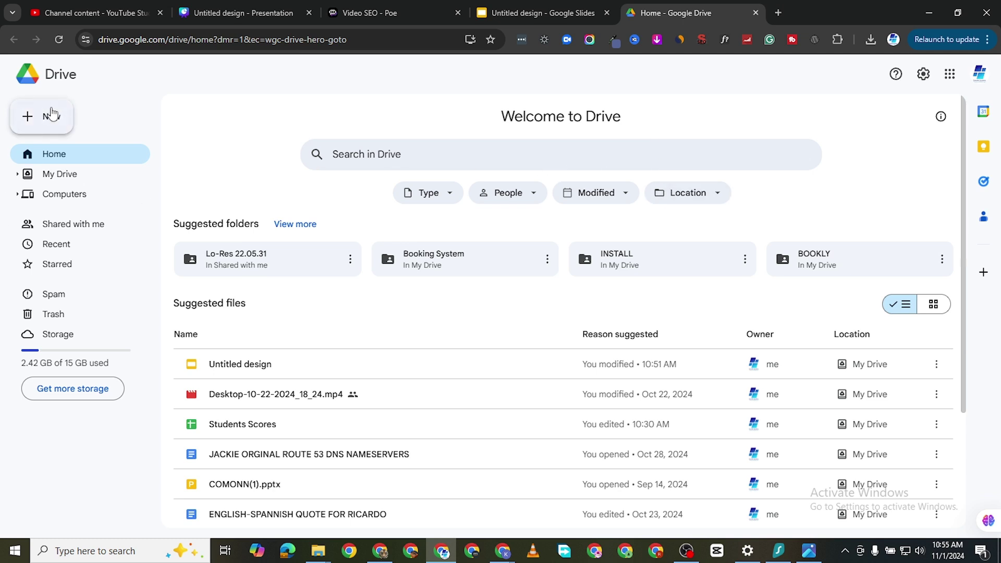
# Use New > New folder to add a folder called LOGOS to My Drive
pyautogui.click(43, 124)
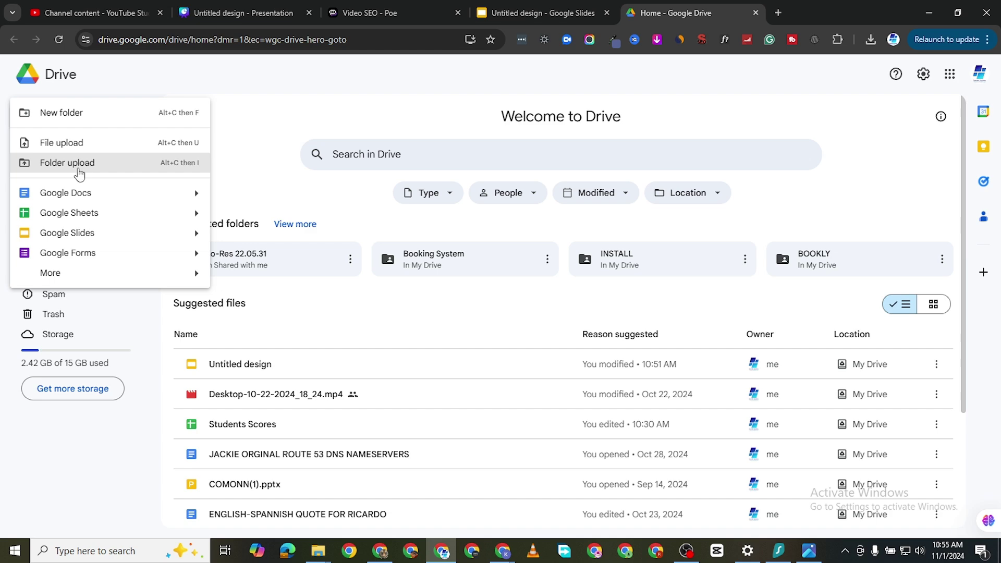
pyautogui.click(93, 114)
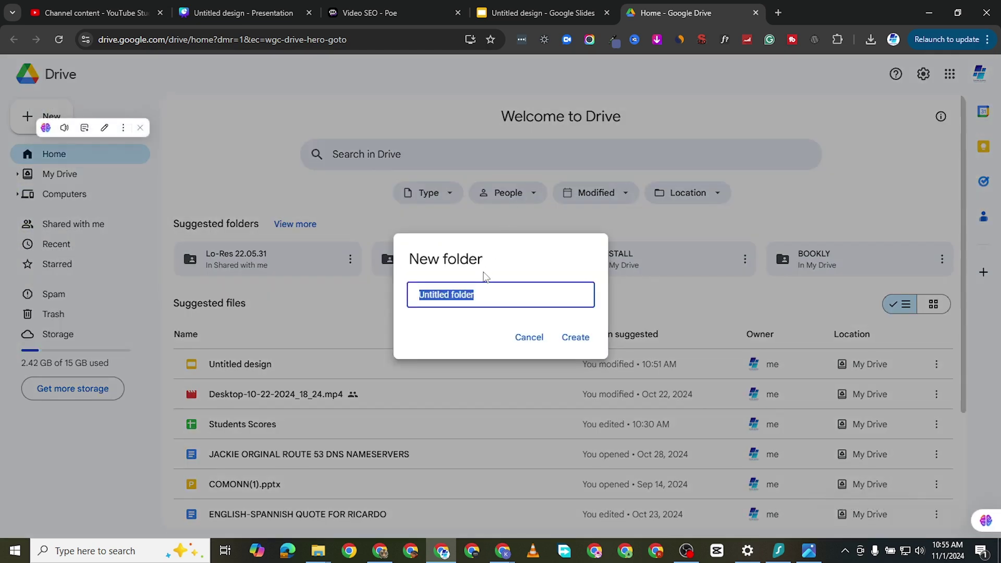
pyautogui.write('logos')
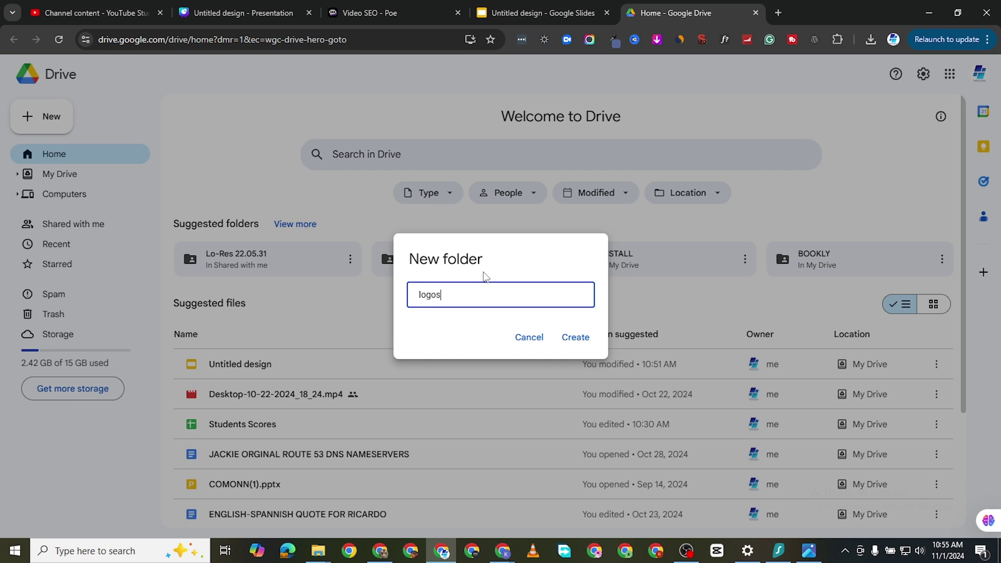
pyautogui.press('BackSpace')
pyautogui.write('LOGOS')
pyautogui.click(575, 339)
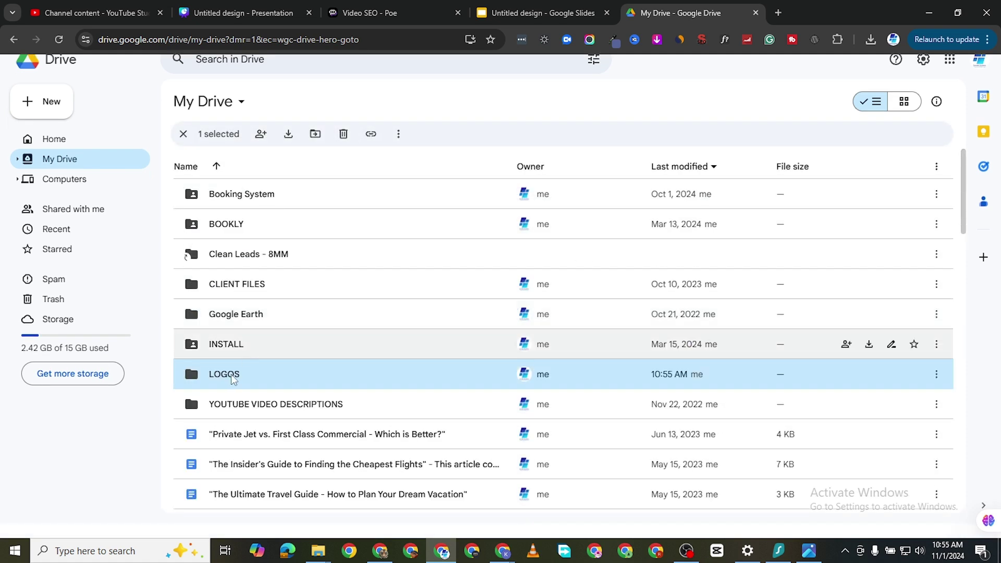
# Upload all 15 PNGs (1.png–15.png) from the local Logos folder into the LOGOS folder
pyautogui.doubleClick(230, 374)
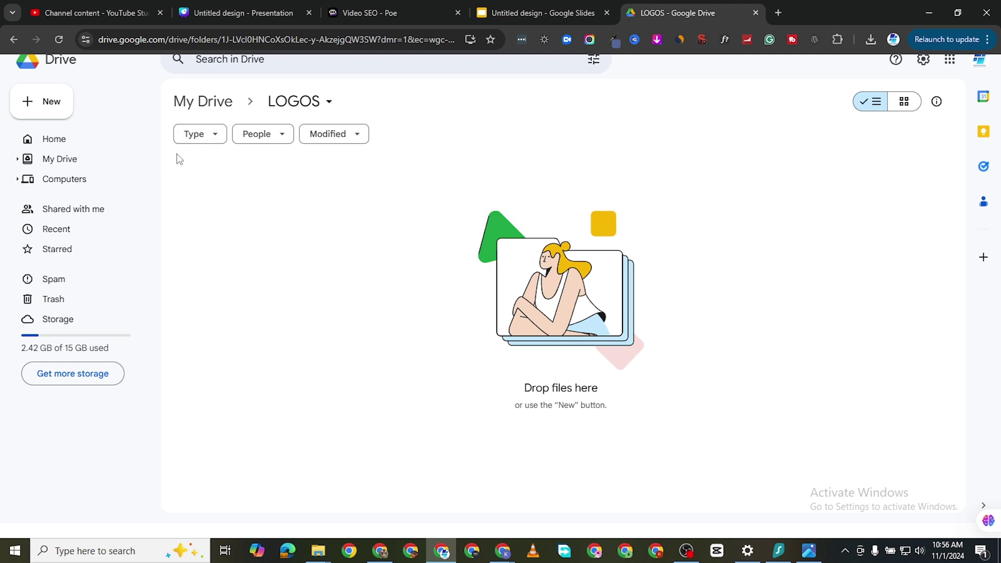
pyautogui.click(62, 108)
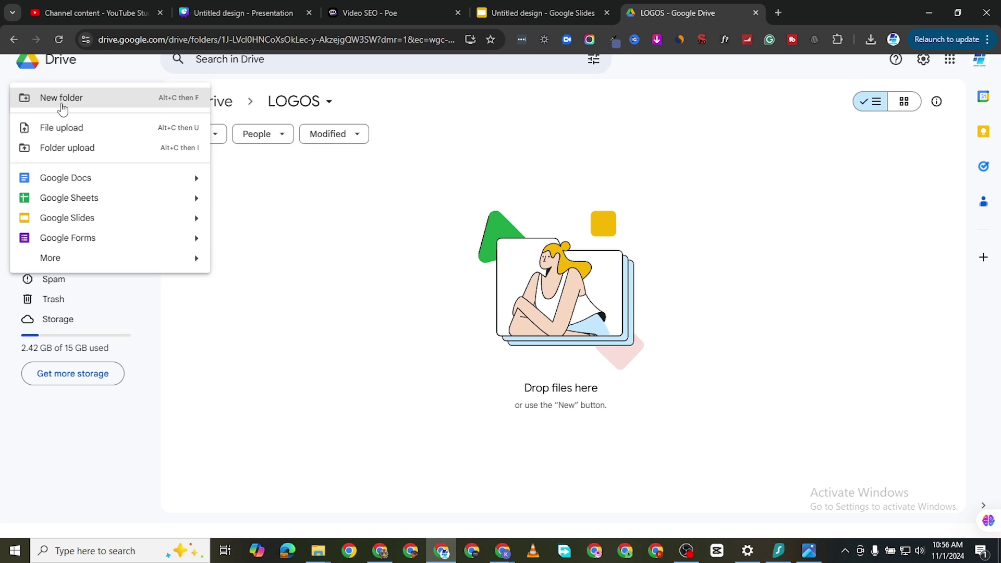
pyautogui.click(74, 134)
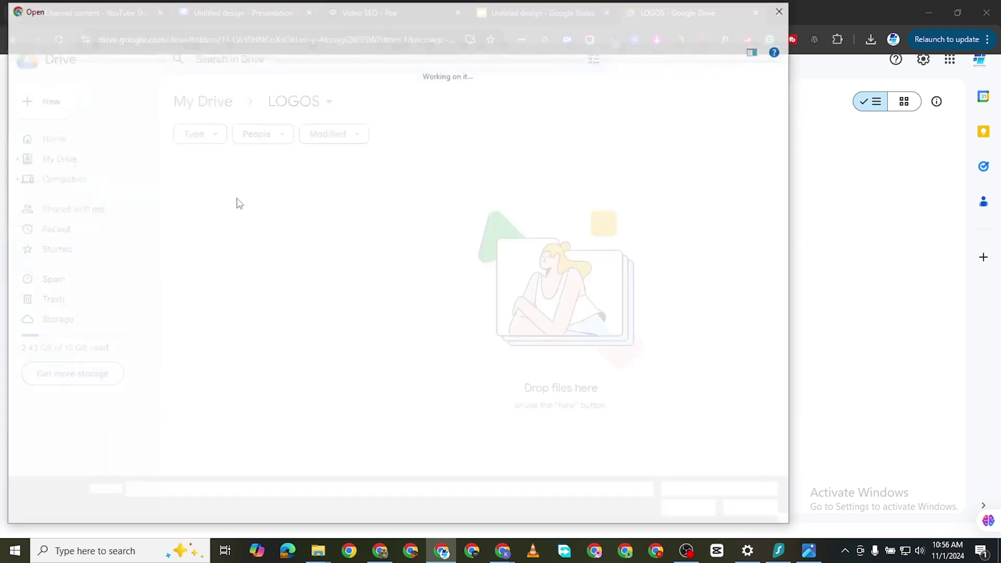
pyautogui.scroll(-5, 477, 428)
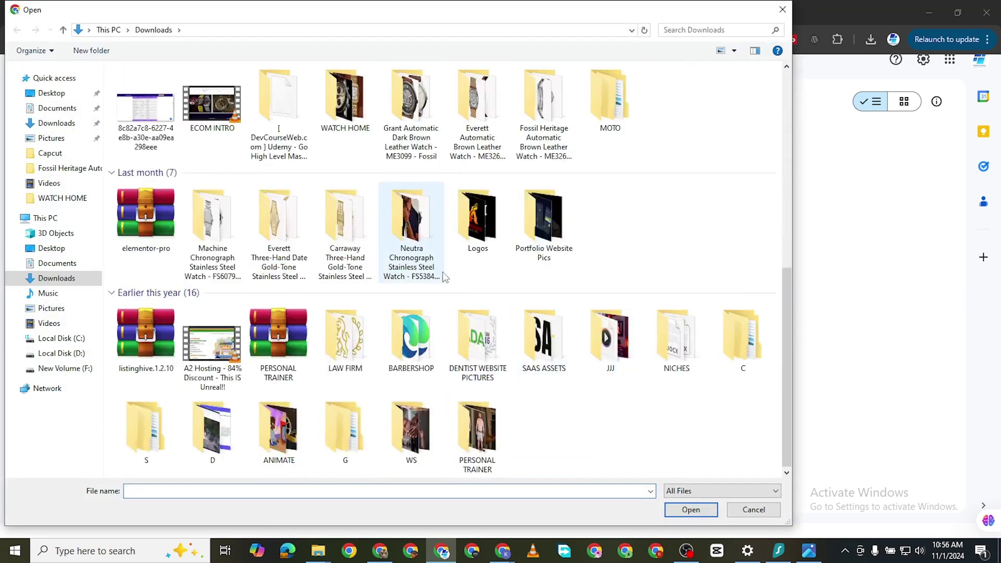
pyautogui.doubleClick(465, 232)
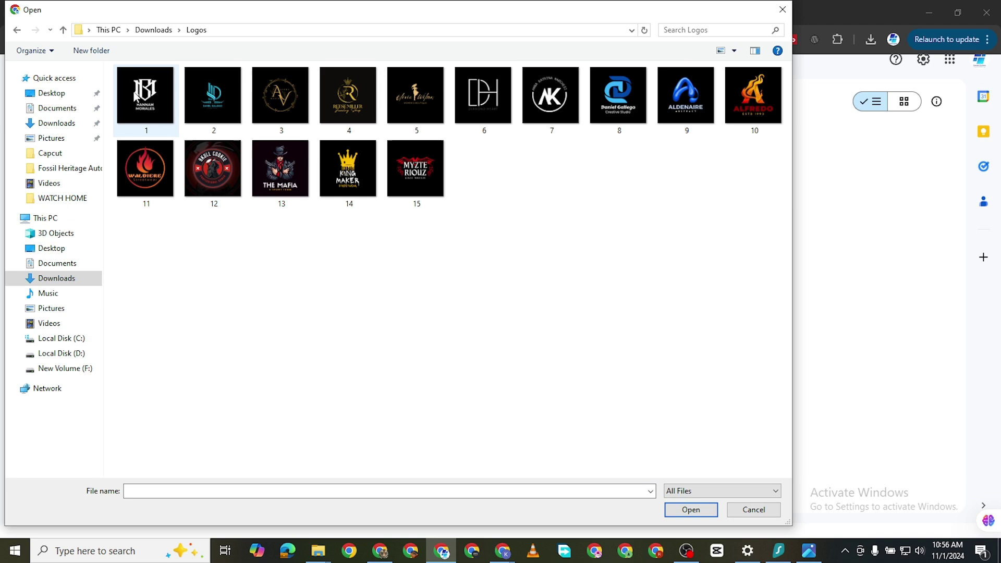
pyautogui.moveTo(111, 65); pyautogui.dragTo(770, 248)
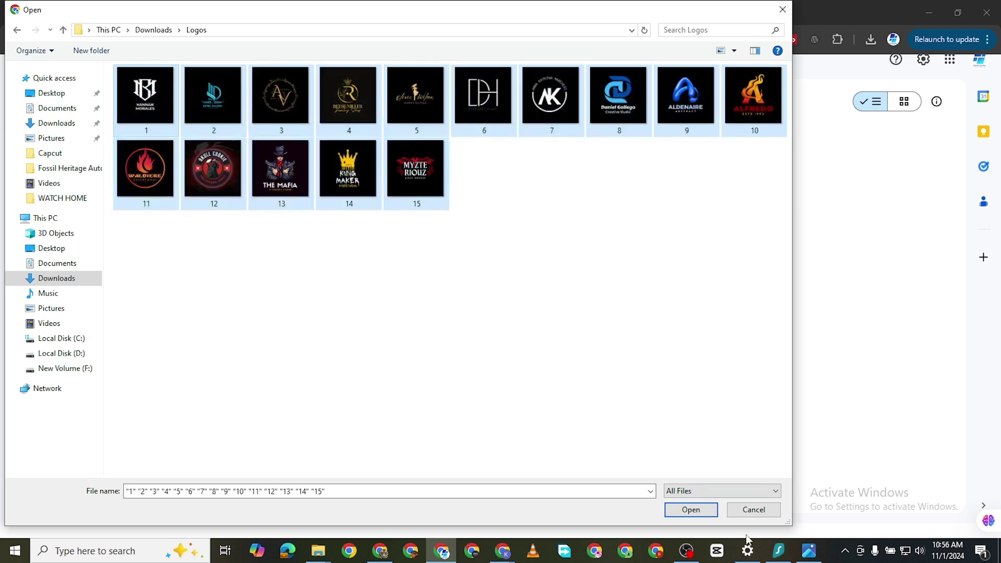
pyautogui.click(690, 509)
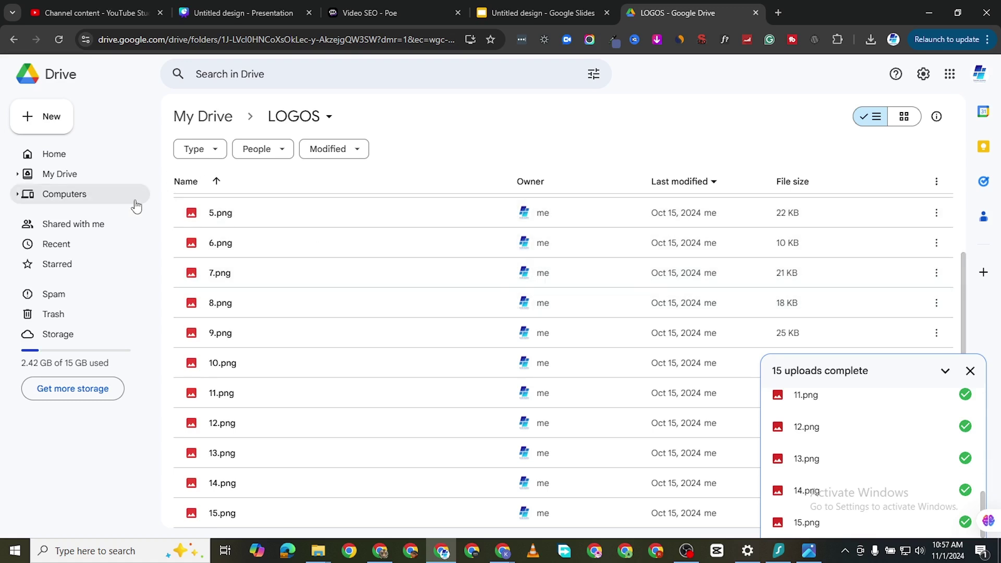
# Return to My Drive, dismiss the upload panel, and open the LOGOS folder's Share menu
pyautogui.click(61, 156)
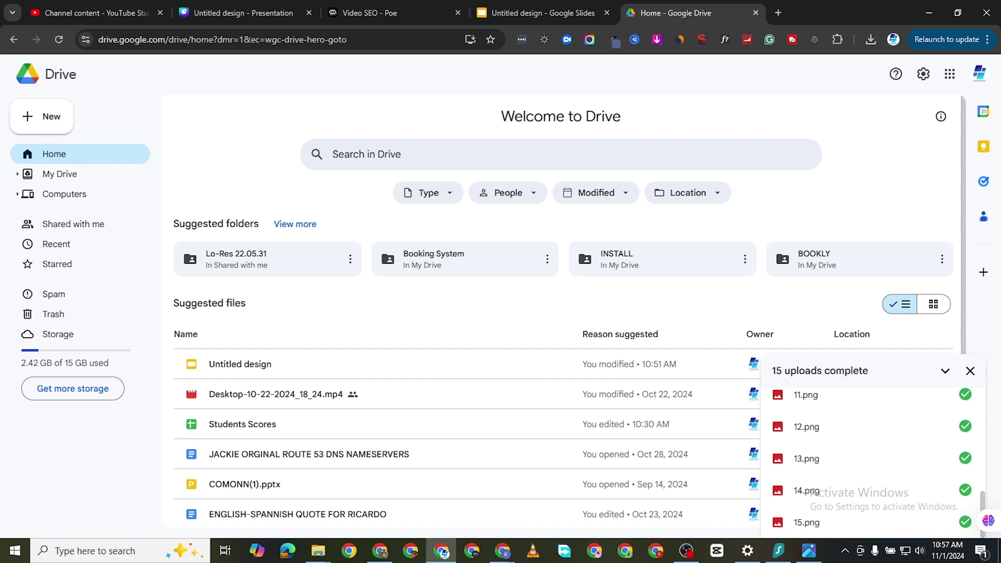
pyautogui.click(969, 371)
pyautogui.scroll(-3, 365, 342)
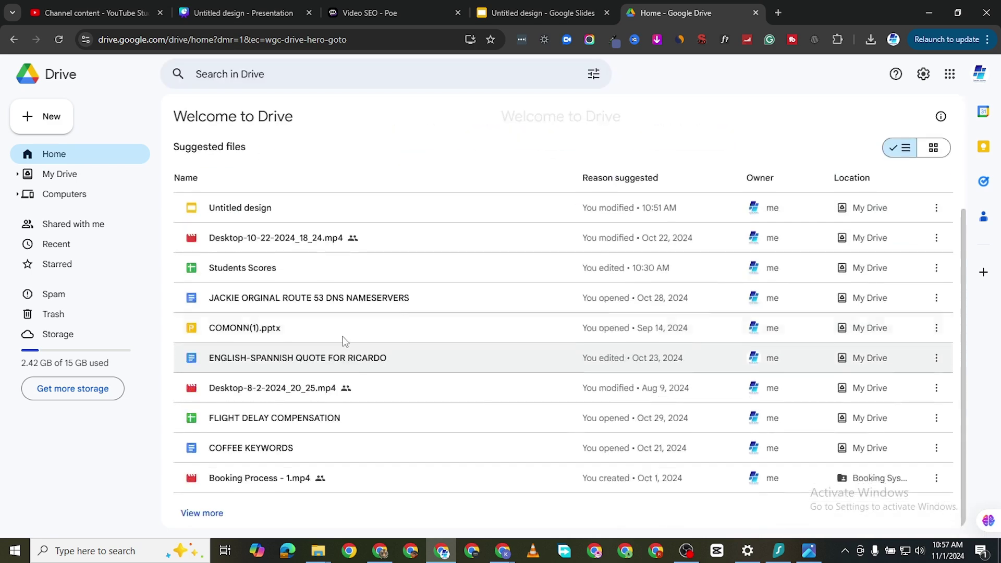
pyautogui.scroll(3, 327, 343)
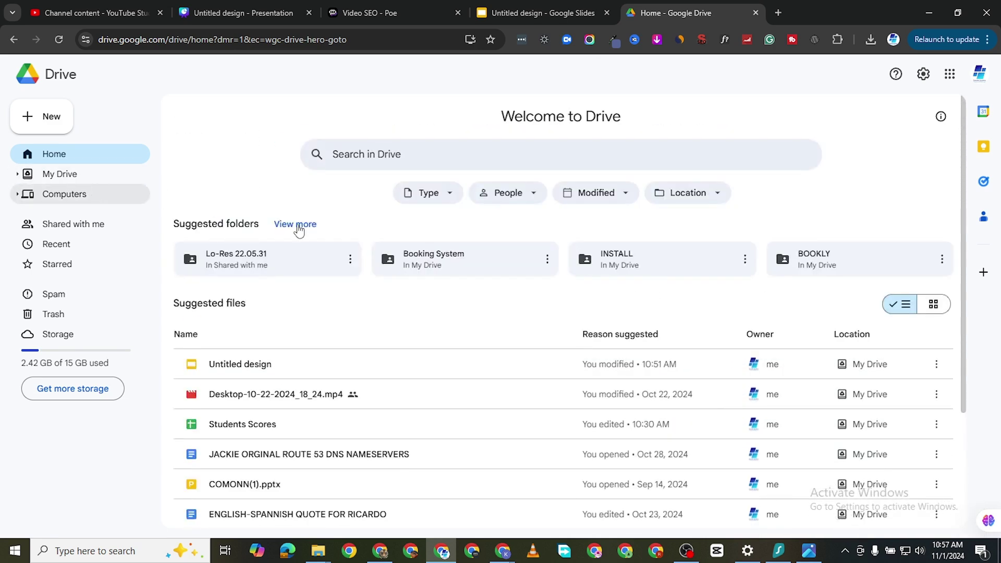
pyautogui.click(75, 178)
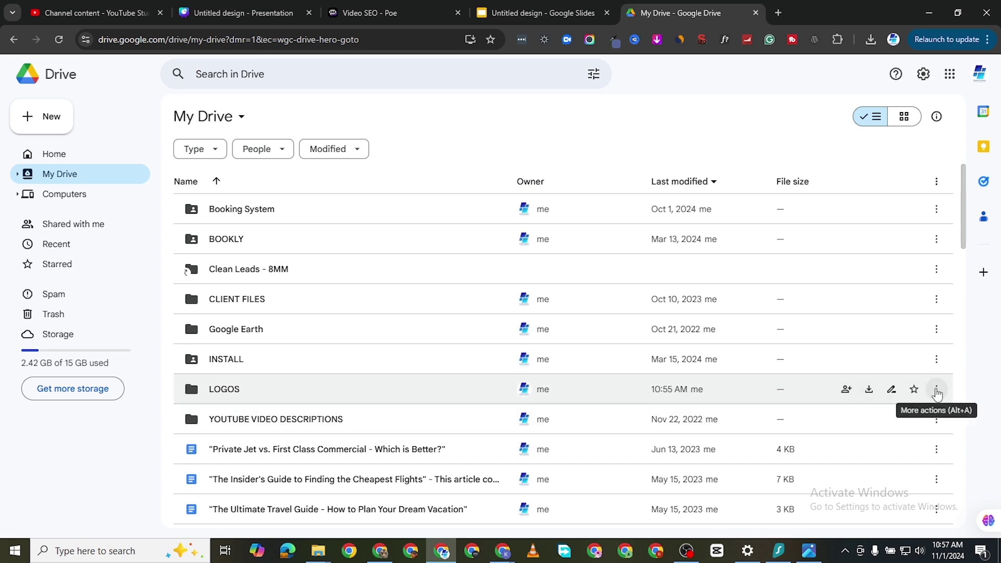
pyautogui.click(937, 394)
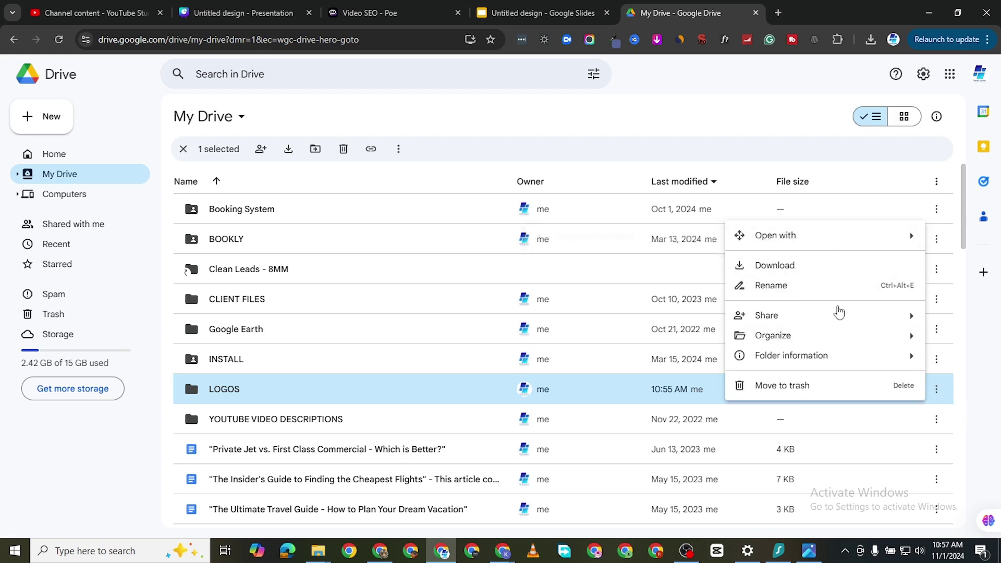
pyautogui.moveTo(837, 315)
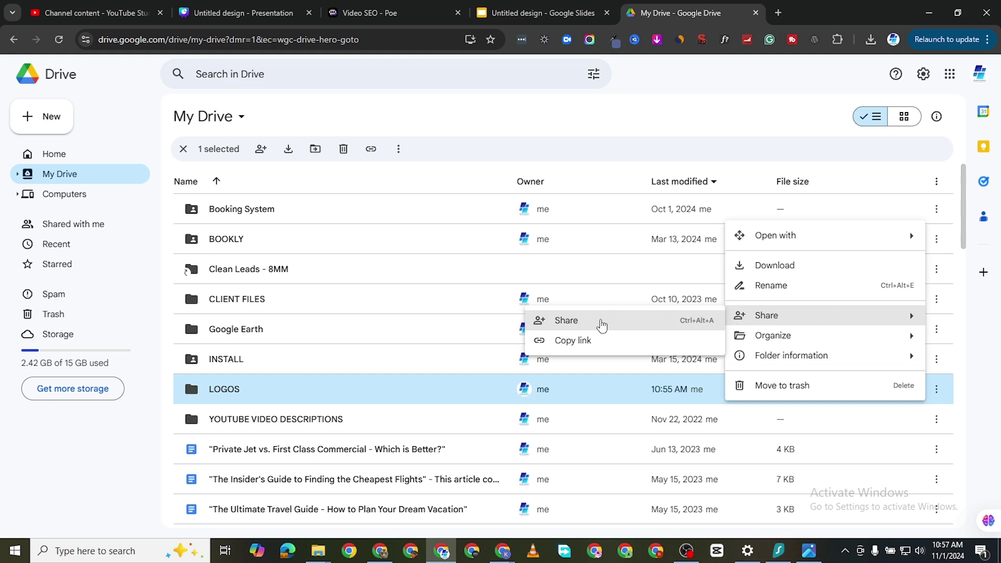
# Set the LOGOS folder's general access to Anyone with the link as Viewer
pyautogui.click(602, 325)
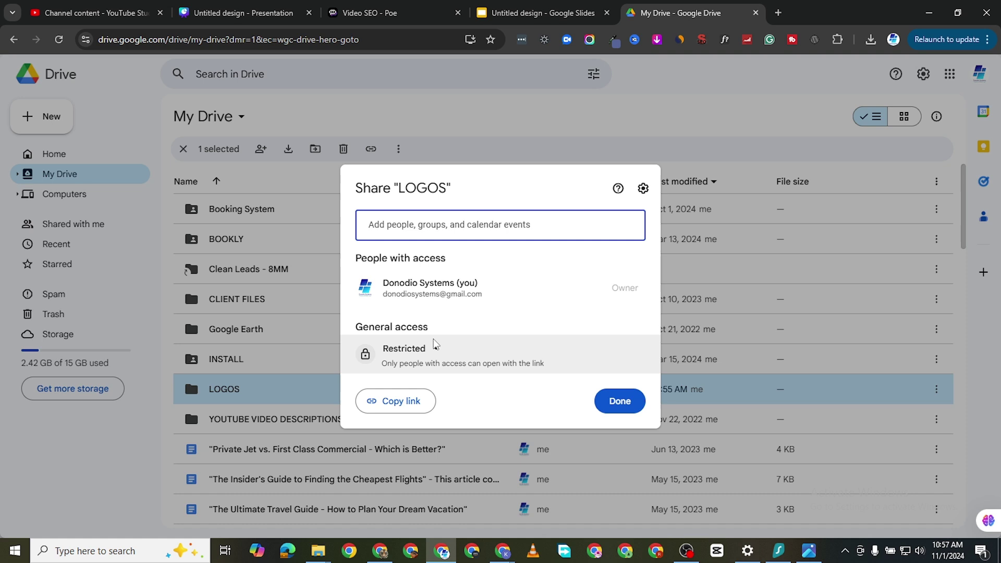
pyautogui.click(437, 352)
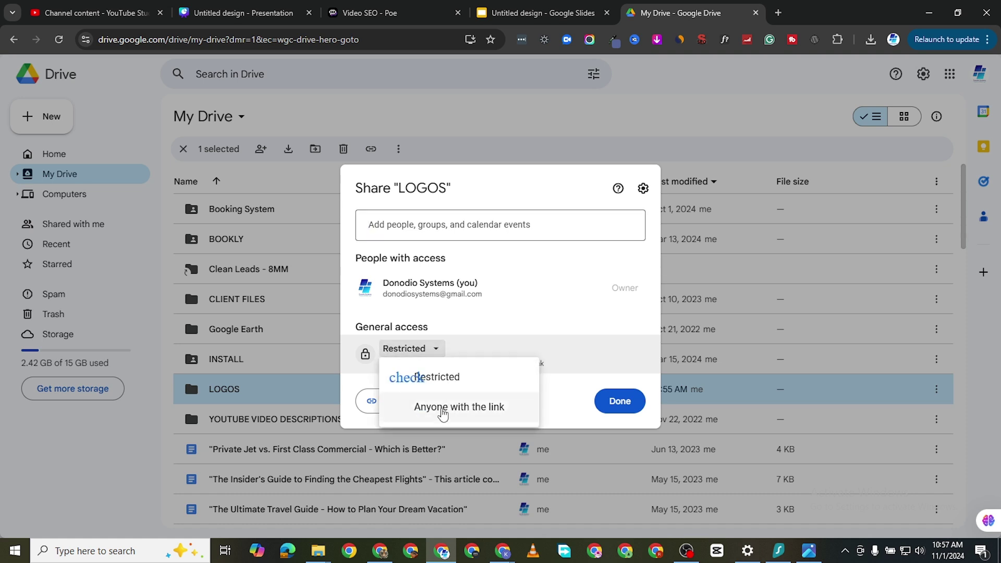
pyautogui.click(447, 411)
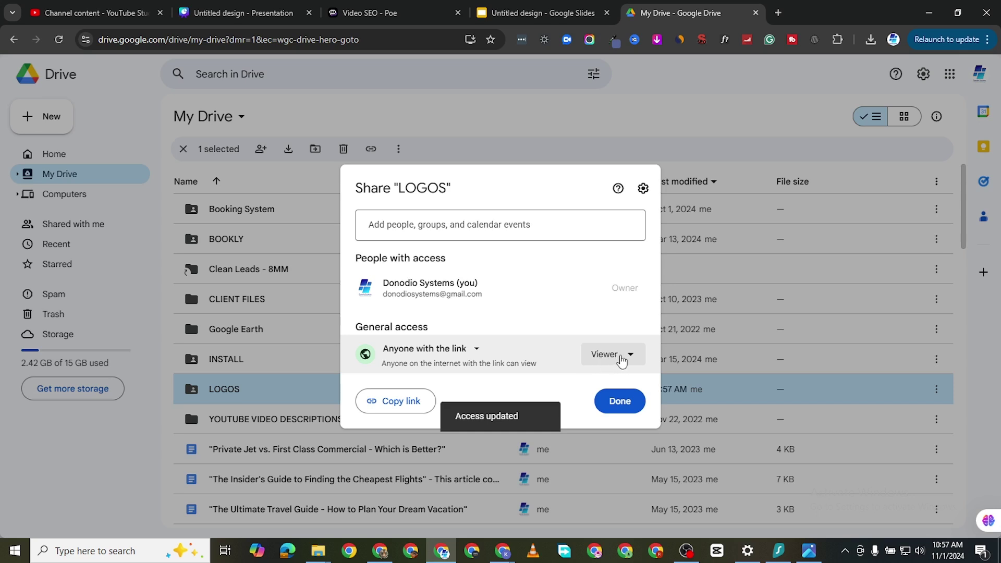
pyautogui.click(620, 354)
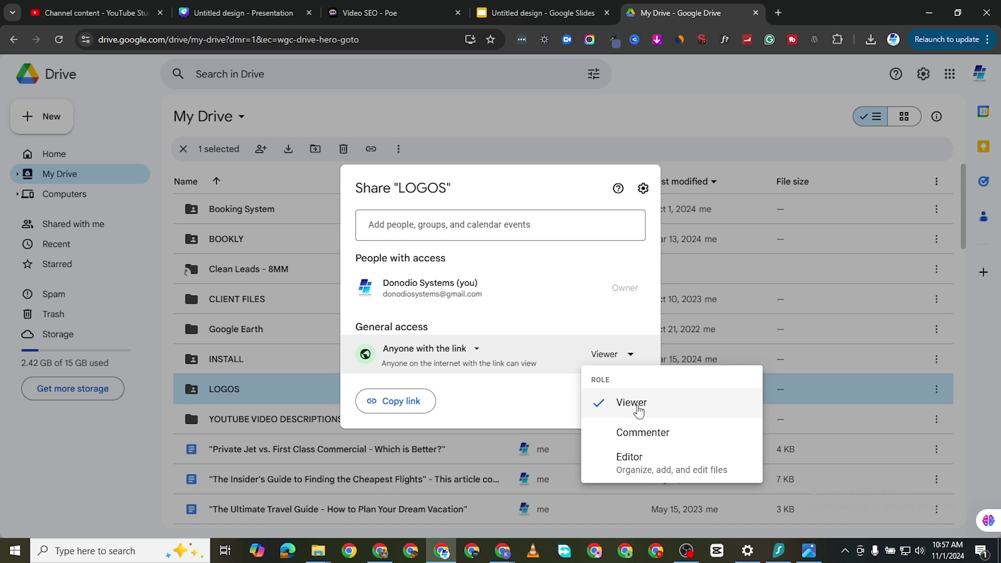
pyautogui.click(638, 411)
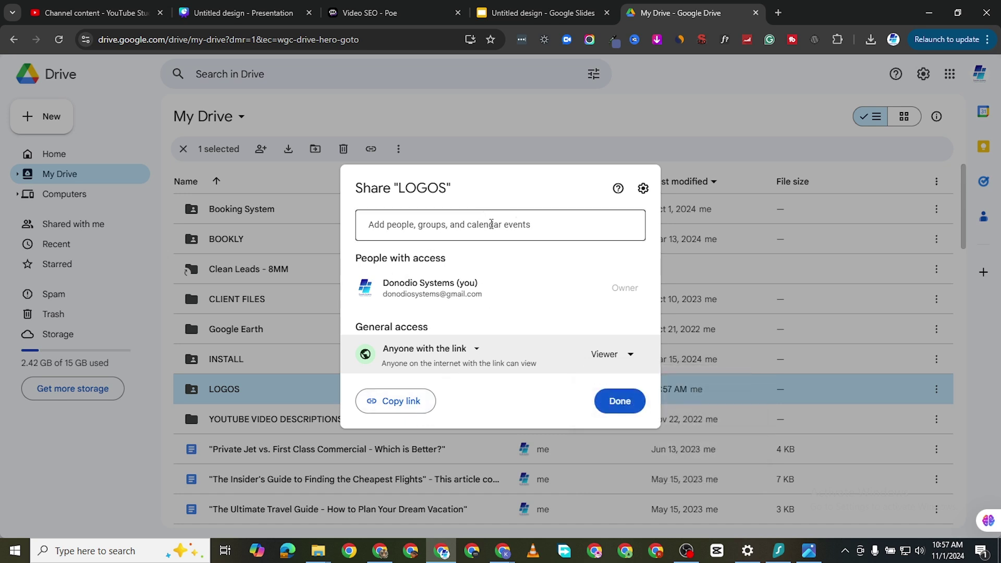
# Copy the LOGOS folder's share link
pyautogui.click(490, 225)
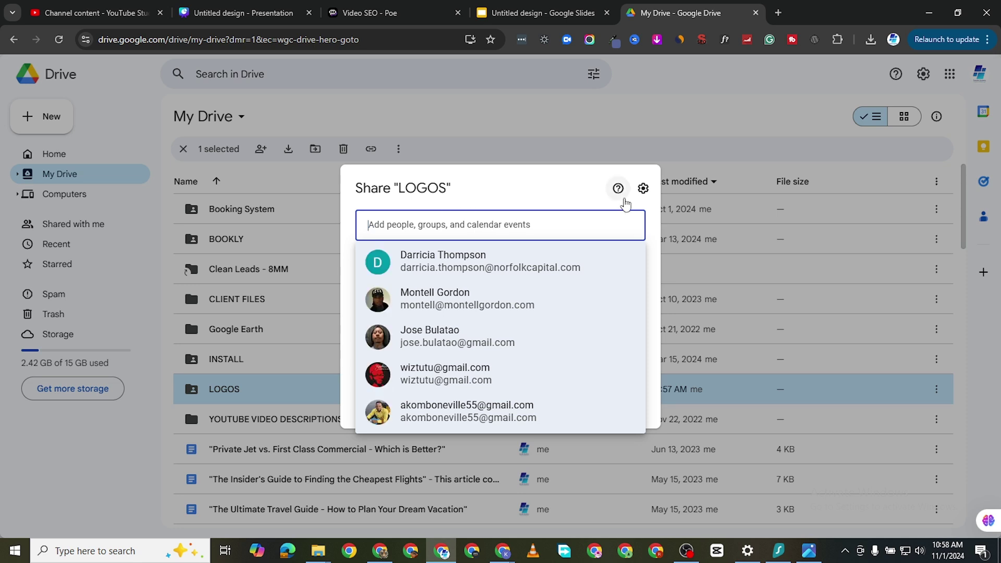
pyautogui.click(487, 192)
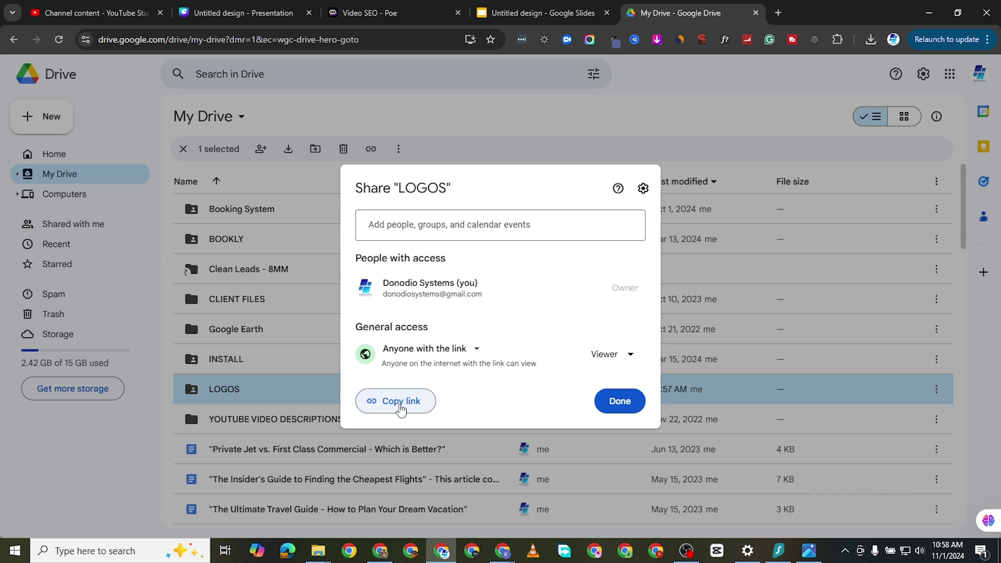
pyautogui.click(398, 404)
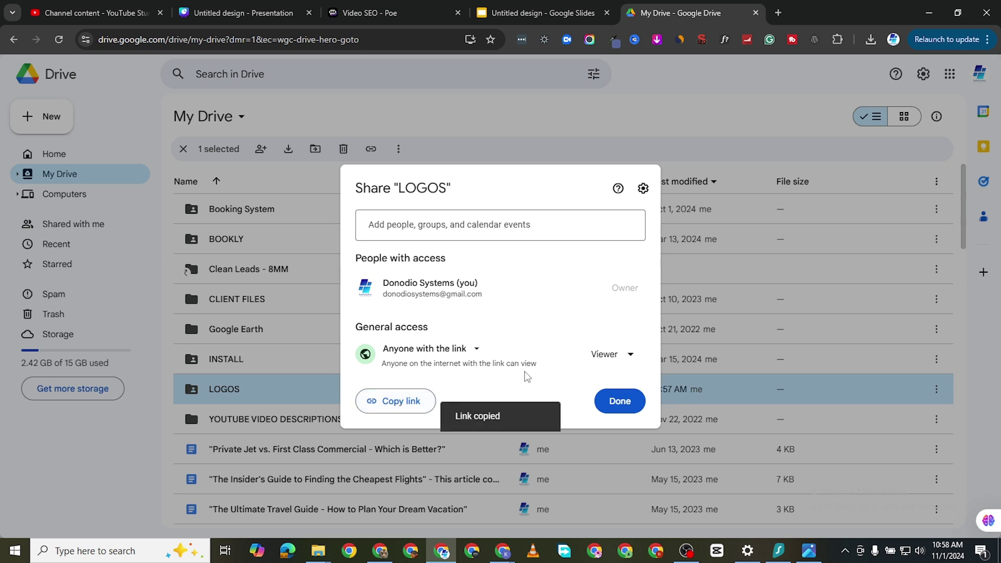
# Close the Share dialog and scroll through 1.png–15.png in the shared LOGOS folder
pyautogui.click(620, 402)
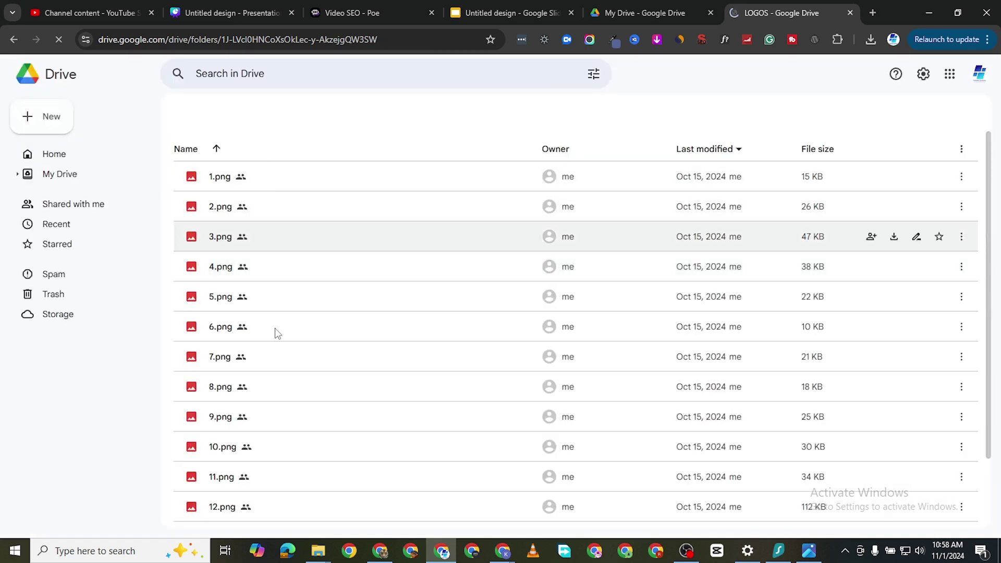
pyautogui.scroll(-2, 318, 317)
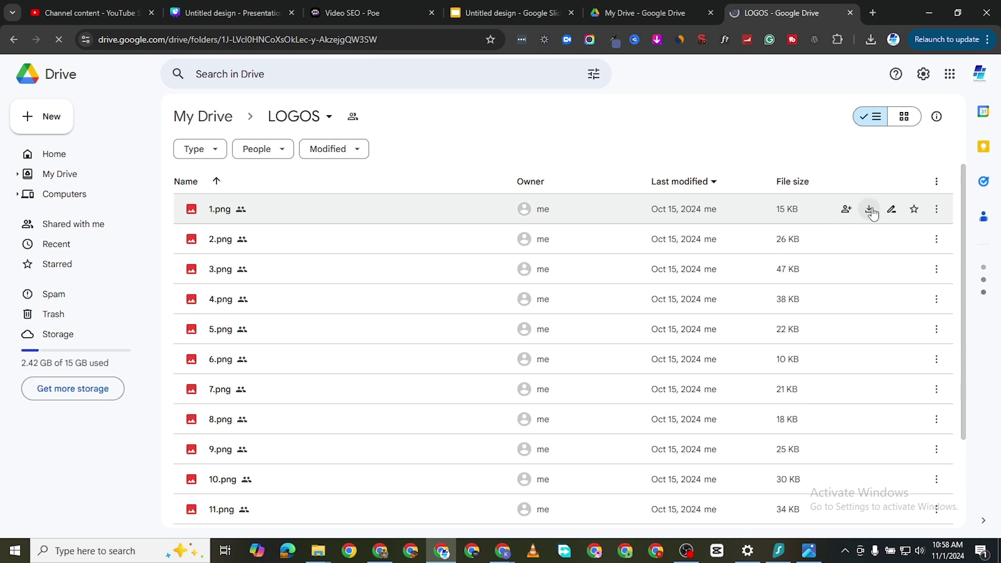
pyautogui.scroll(-2, 371, 350)
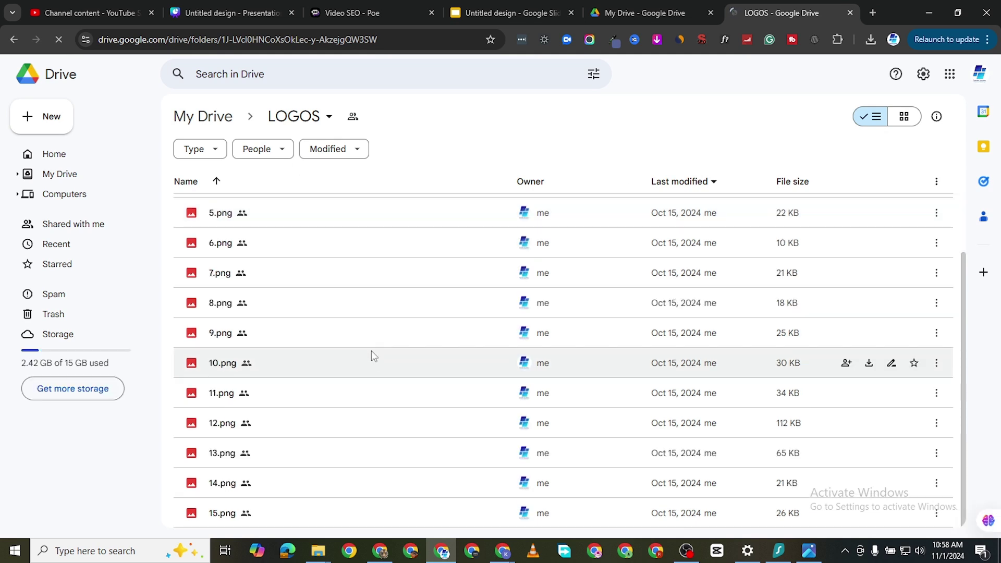
pyautogui.scroll(2, 373, 357)
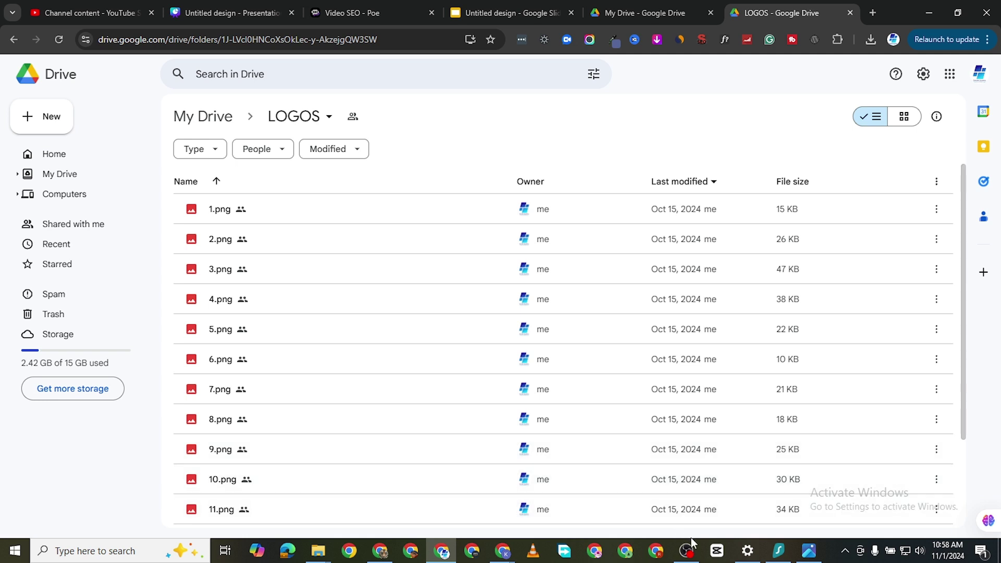
pyautogui.moveTo(685, 547)
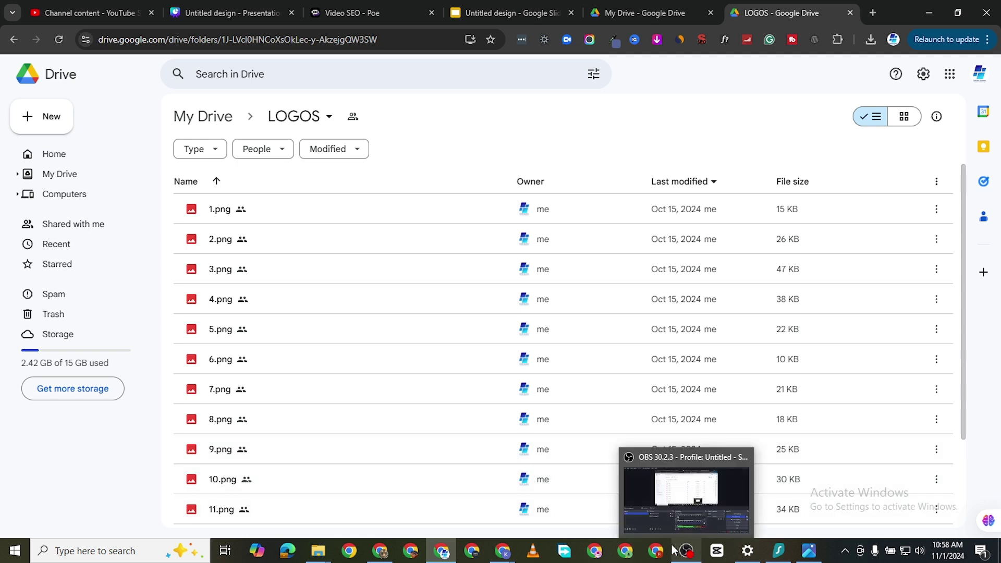